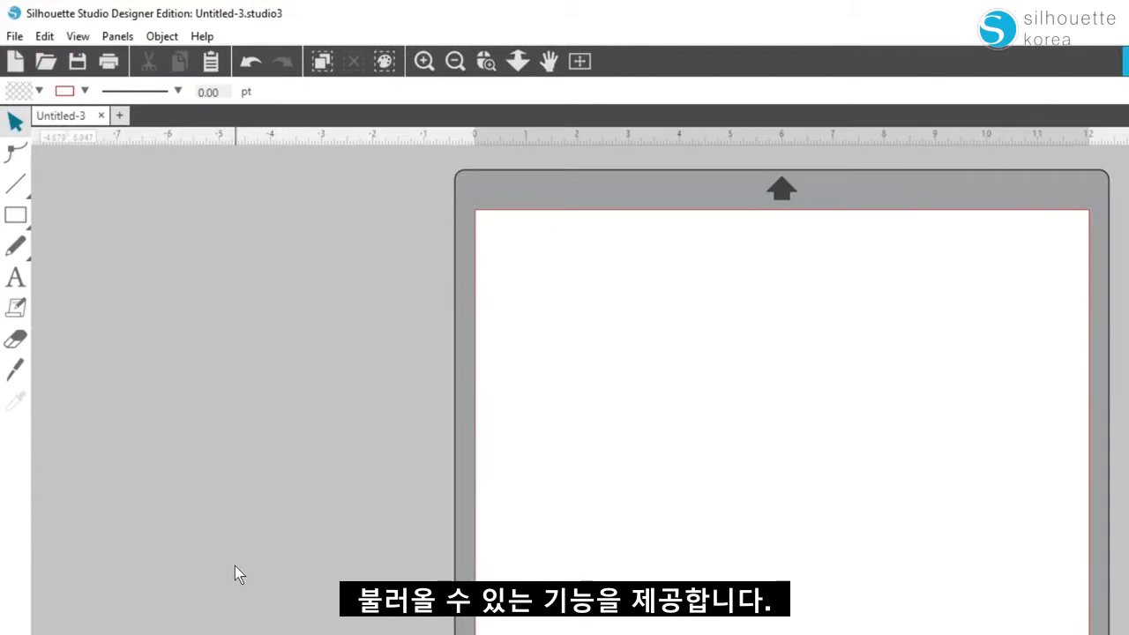
- Open the ep_fall_leaves.svg file and preview its cut lines in the Send workspace
click(43, 62)
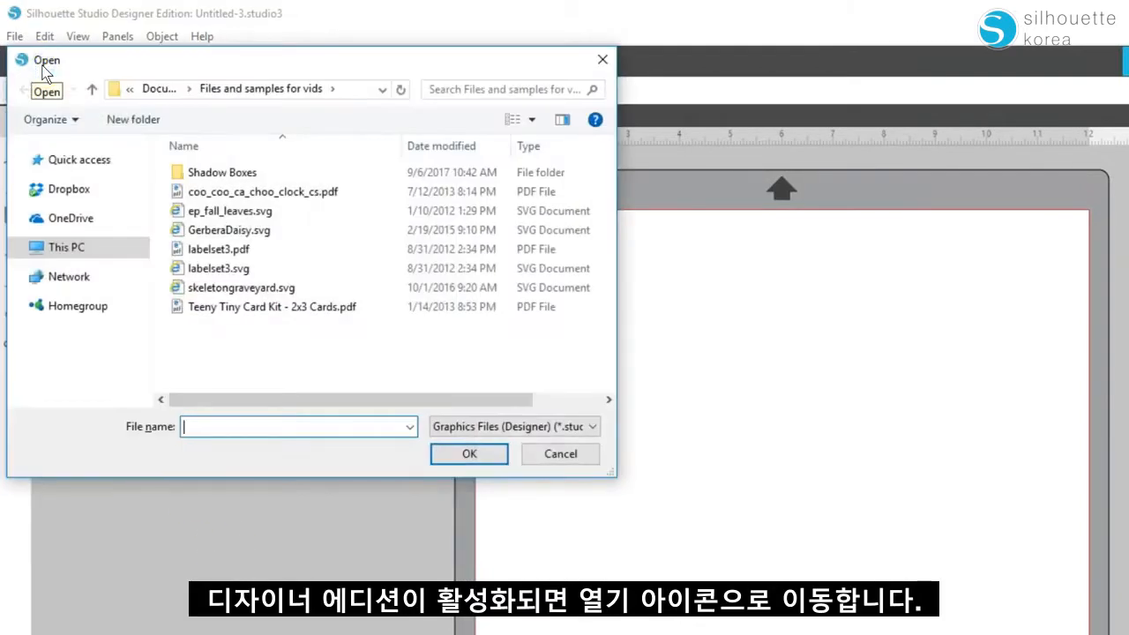
click(582, 429)
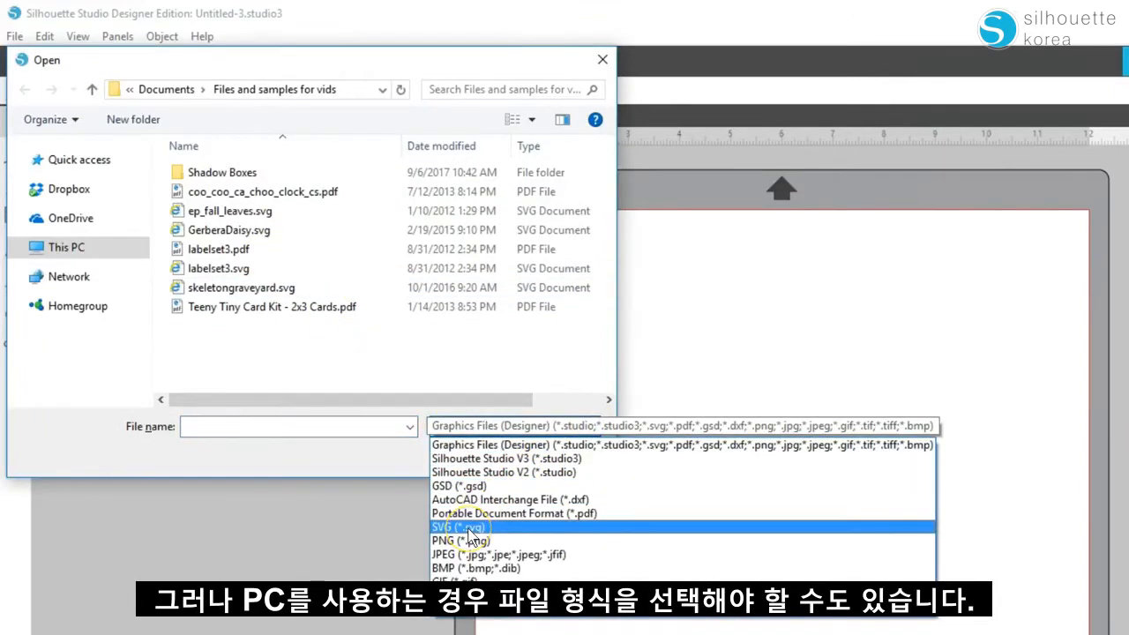
click(254, 213)
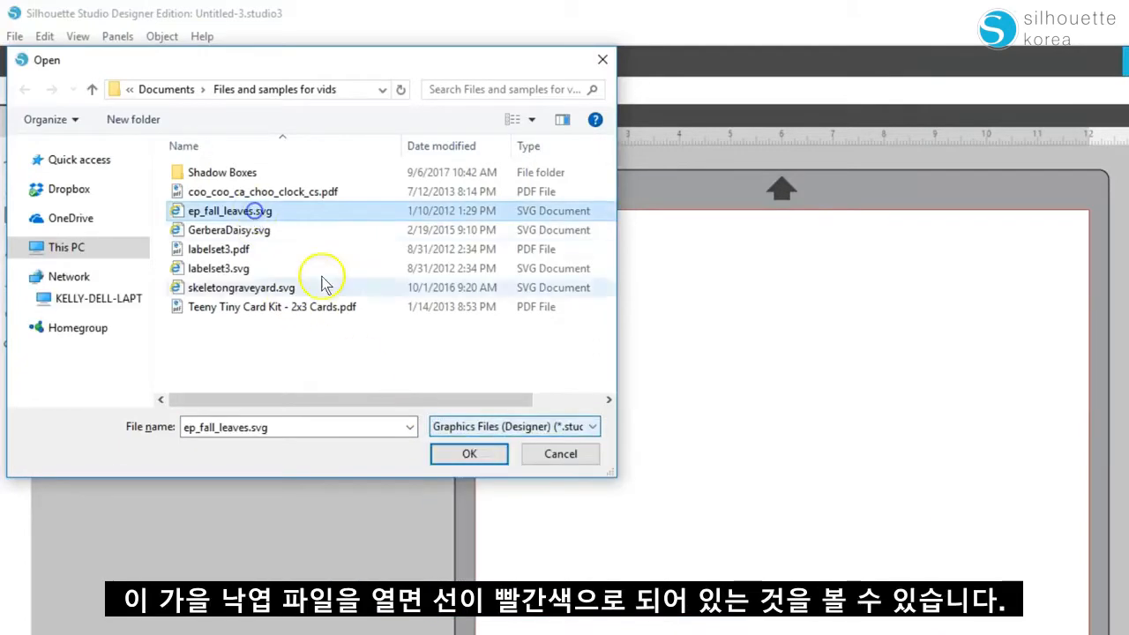
click(469, 453)
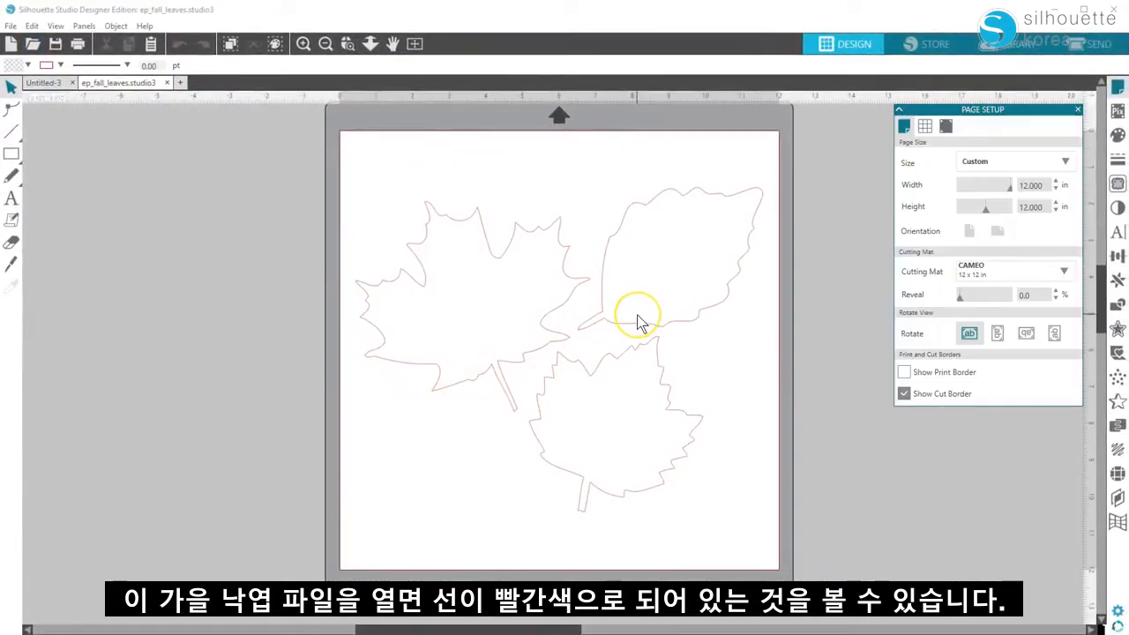
click(1083, 49)
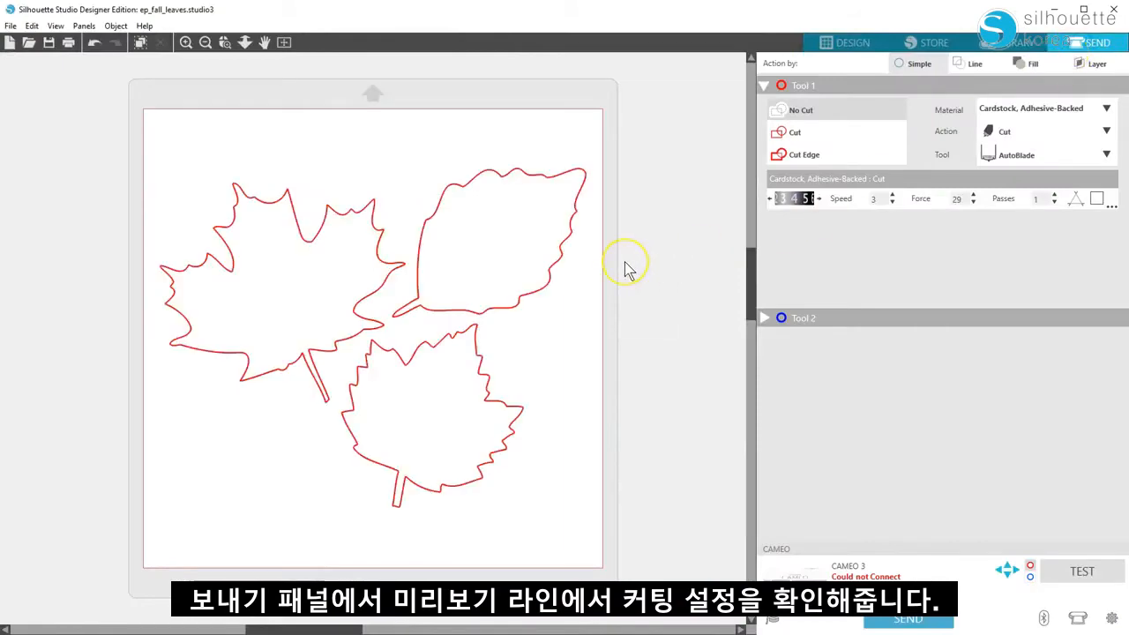
- Return to the Design workspace and open the labelset3.svg file
click(832, 42)
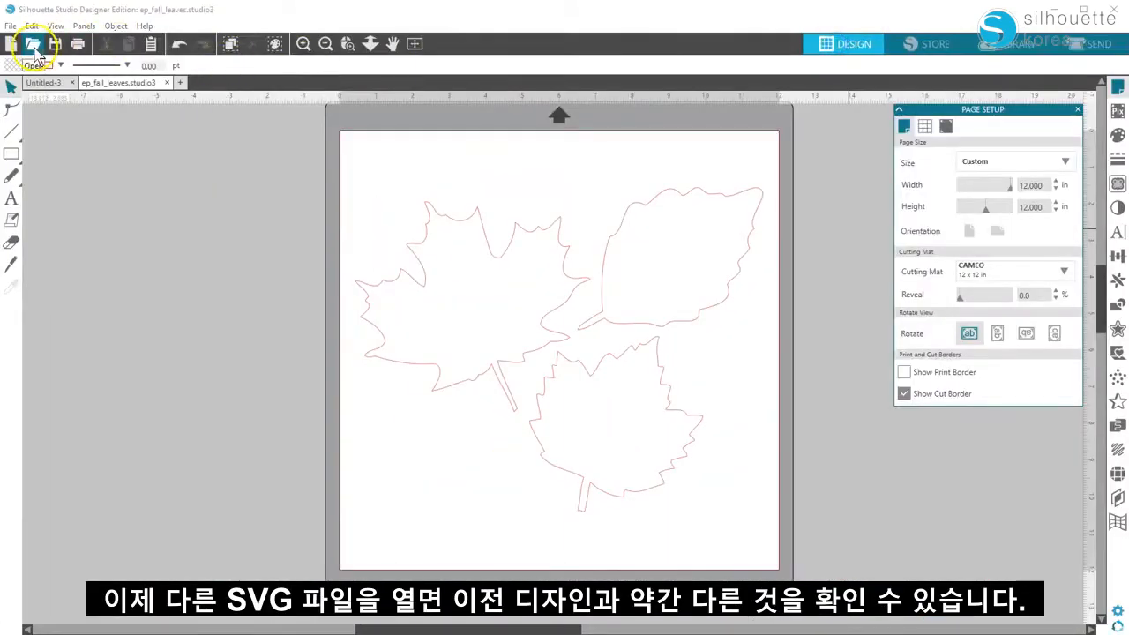
click(33, 44)
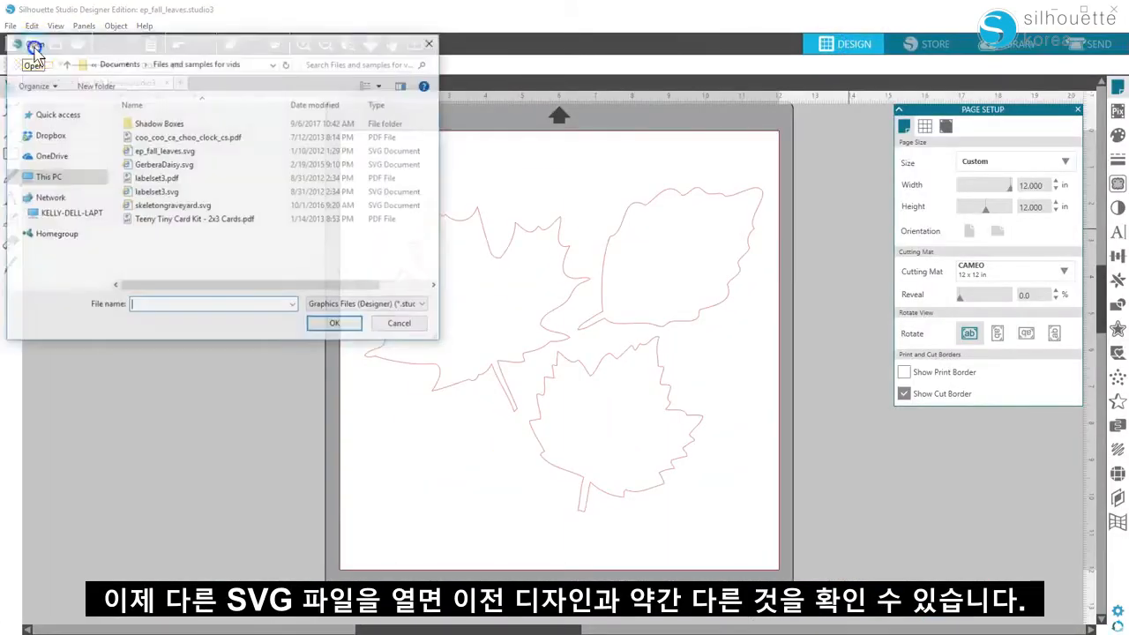
double_click(152, 194)
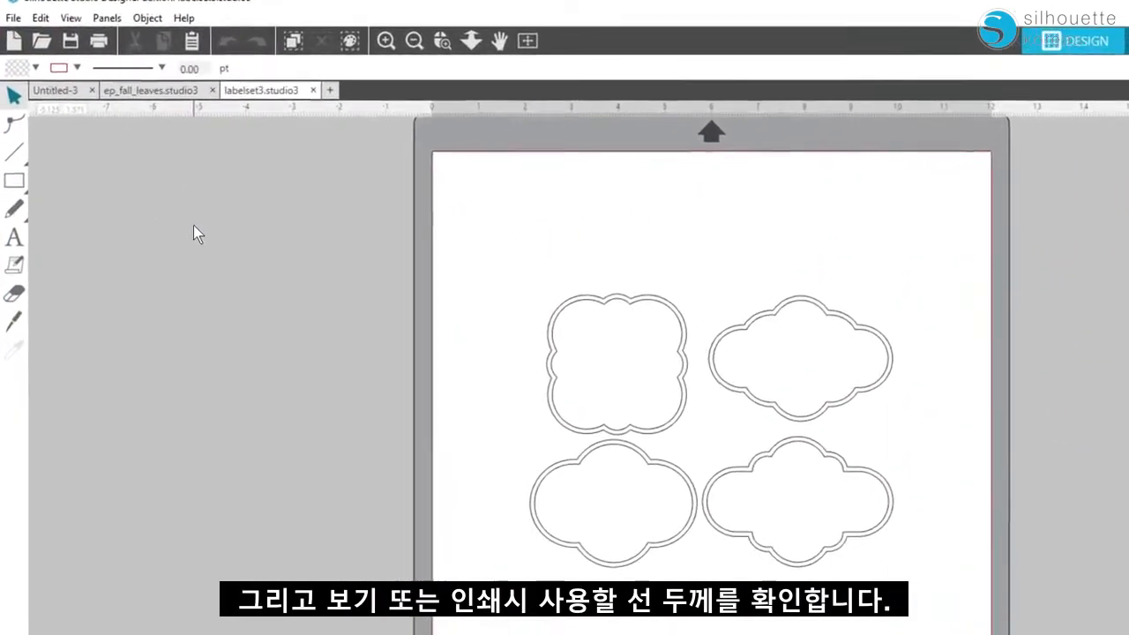
- Set the line thickness of the label group to 0.00 pt and look at it in the line style settings
click(555, 327)
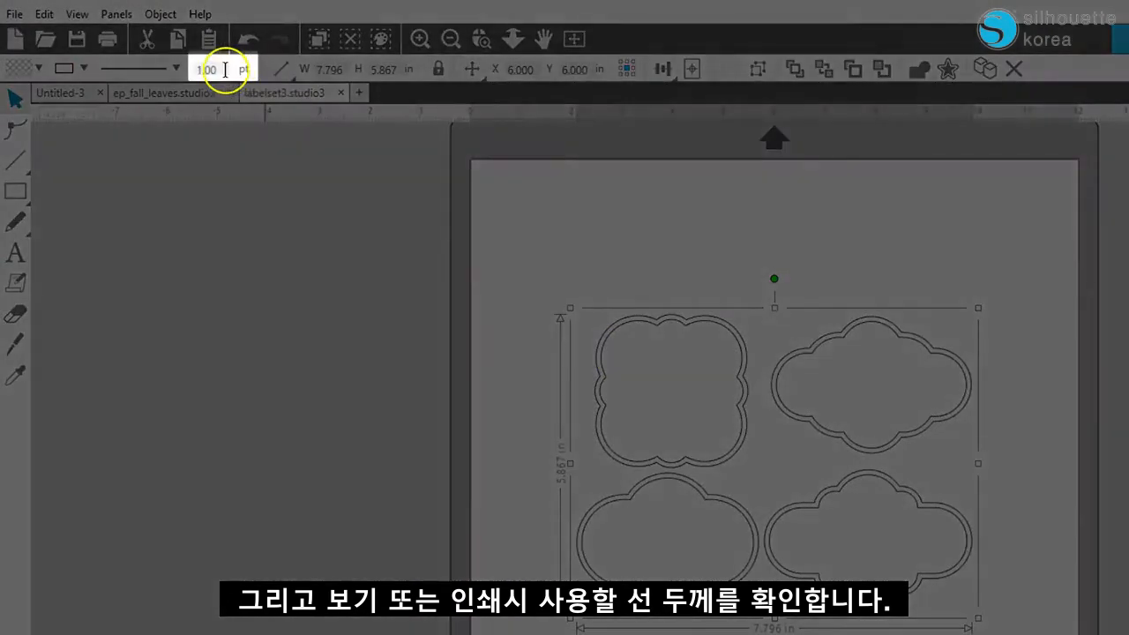
click(224, 69)
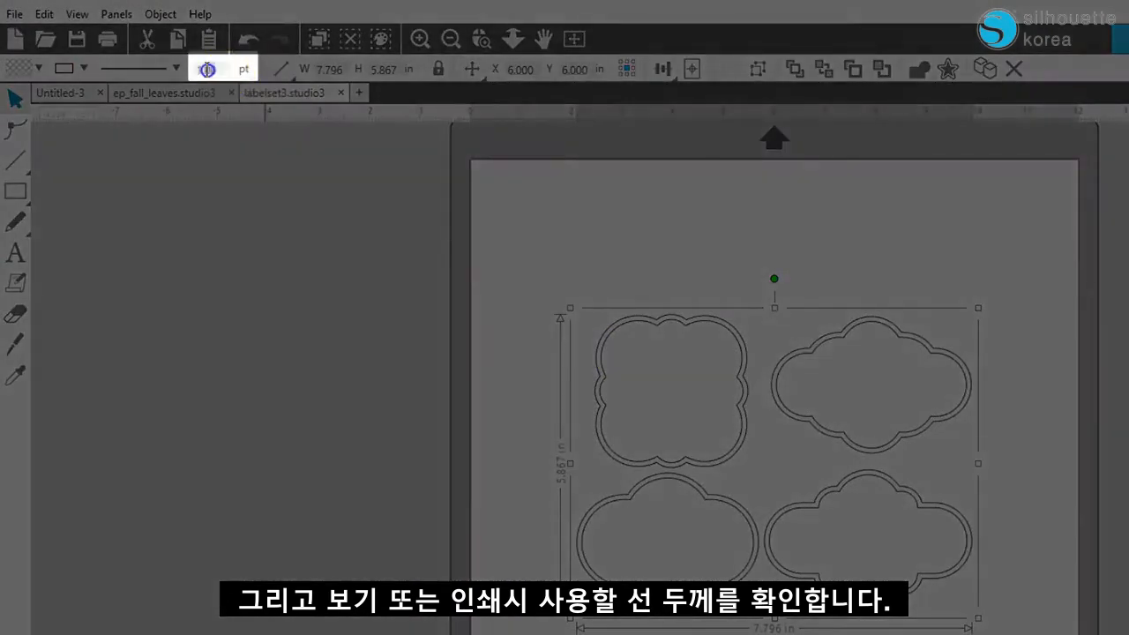
text(0.0)
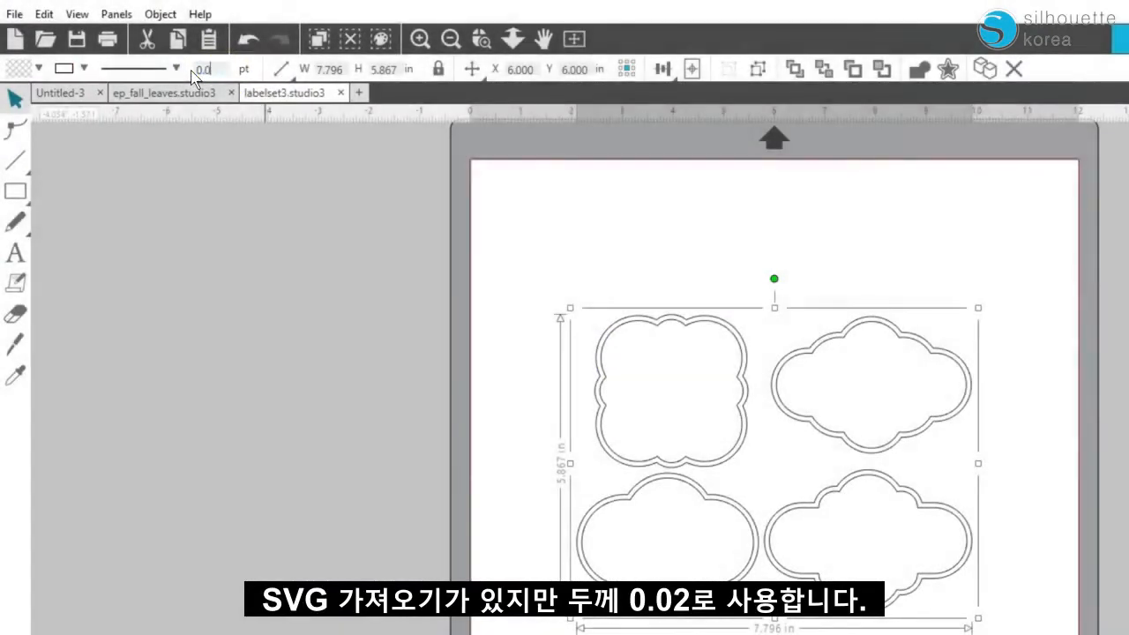
text(0)
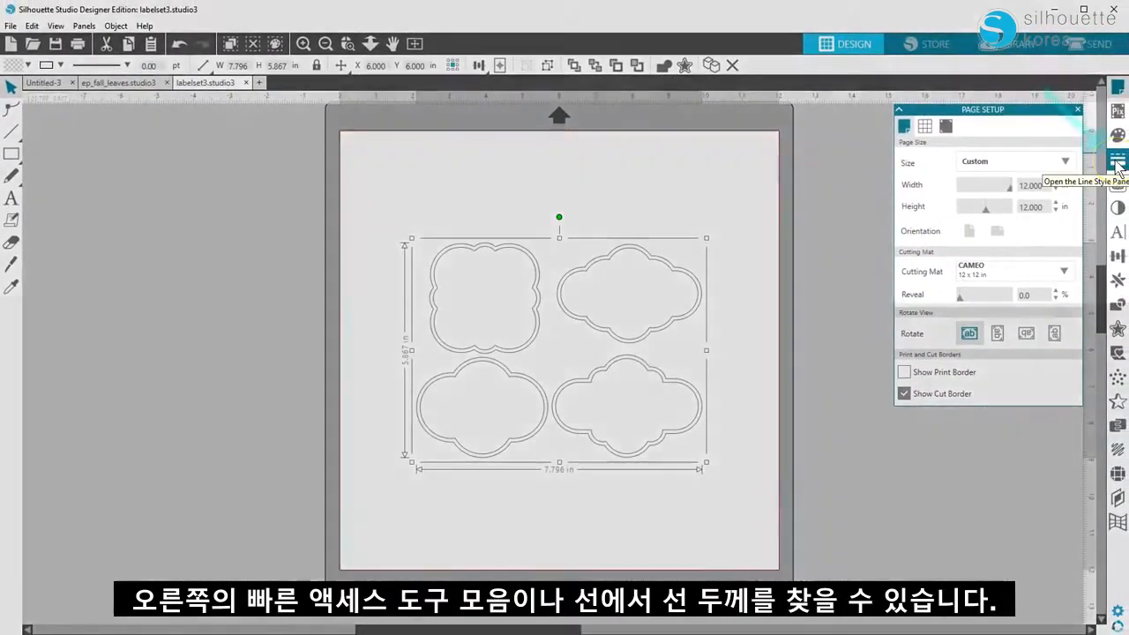
click(1117, 162)
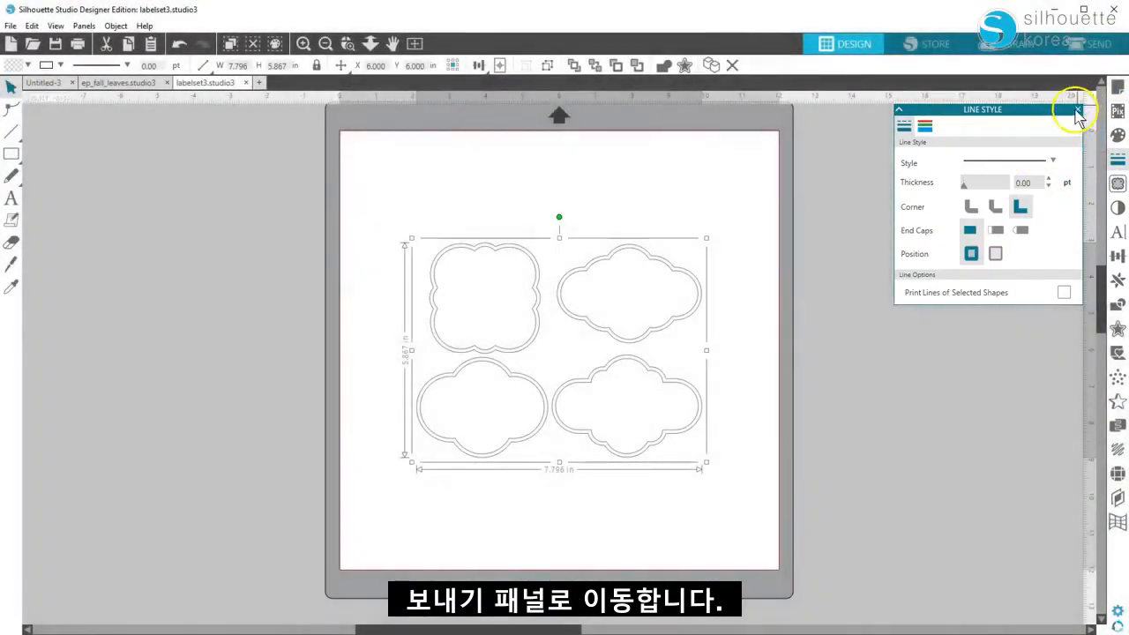
click(1077, 111)
- In the Send workspace, try the Cut setting on the selected labels and switch them to Cut Edge
click(1093, 43)
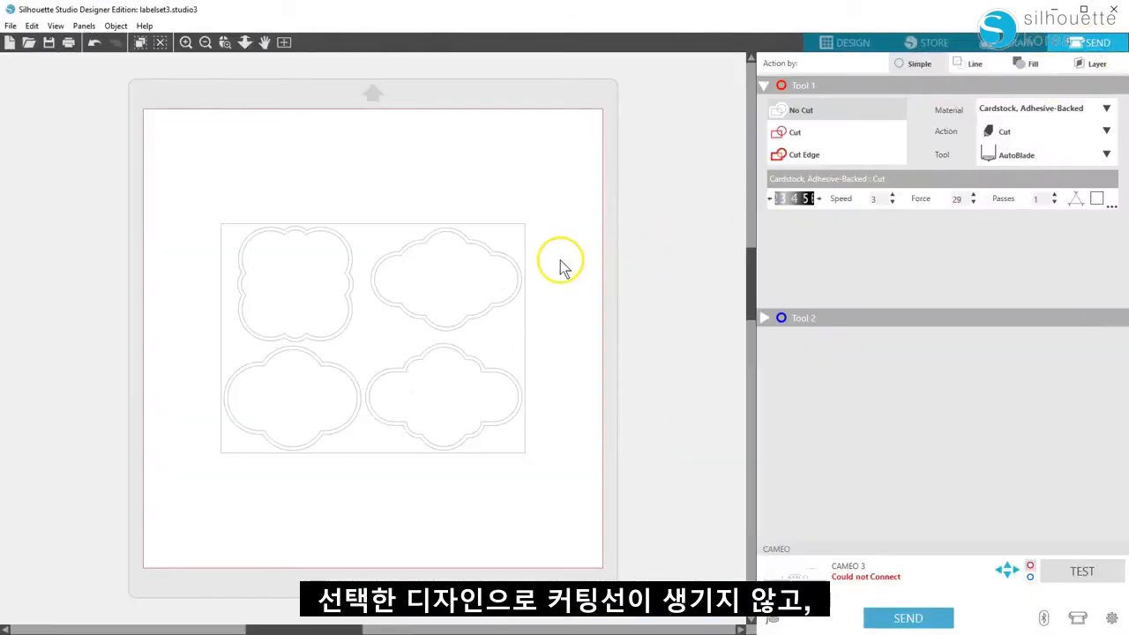
click(797, 134)
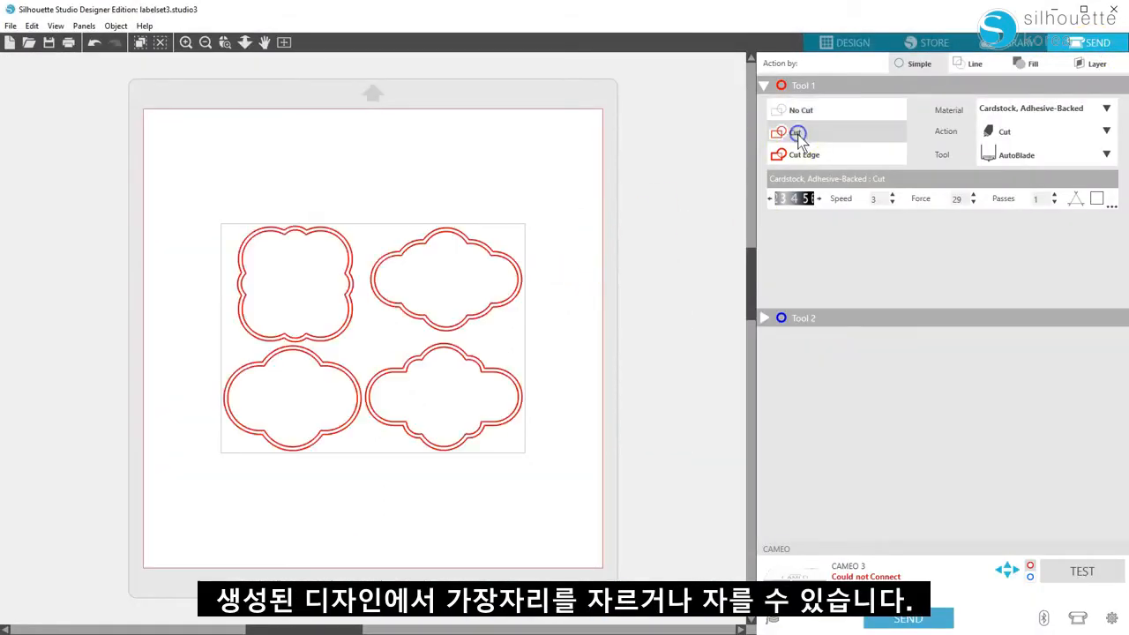
click(800, 157)
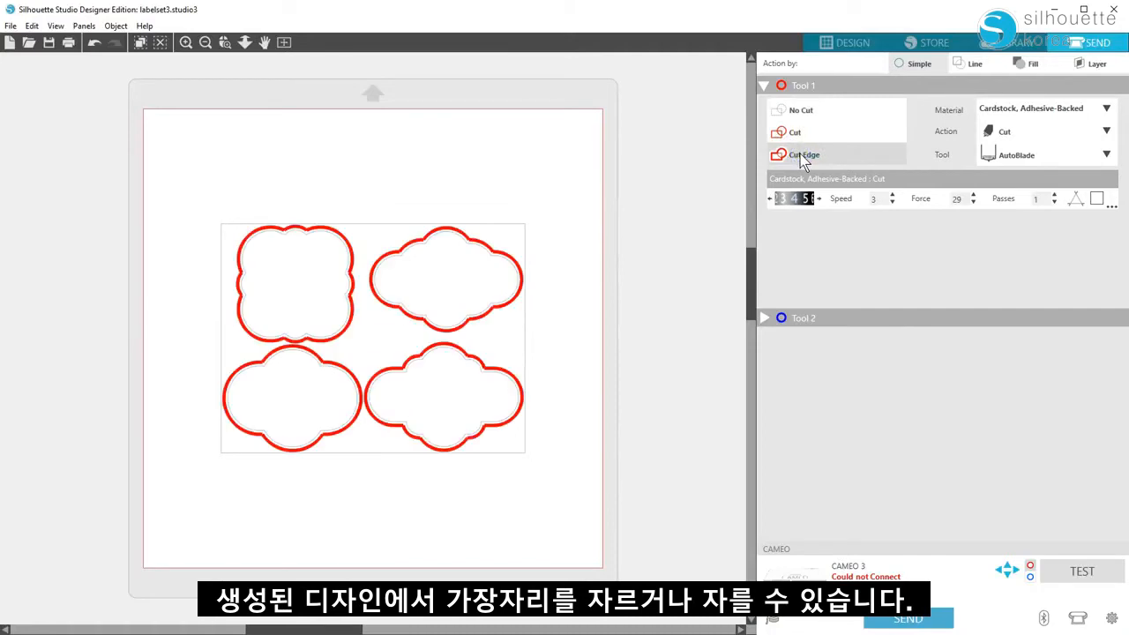
- Ungroup the label set in the Design workspace and fill the inner shape of the square label with yellow
click(844, 43)
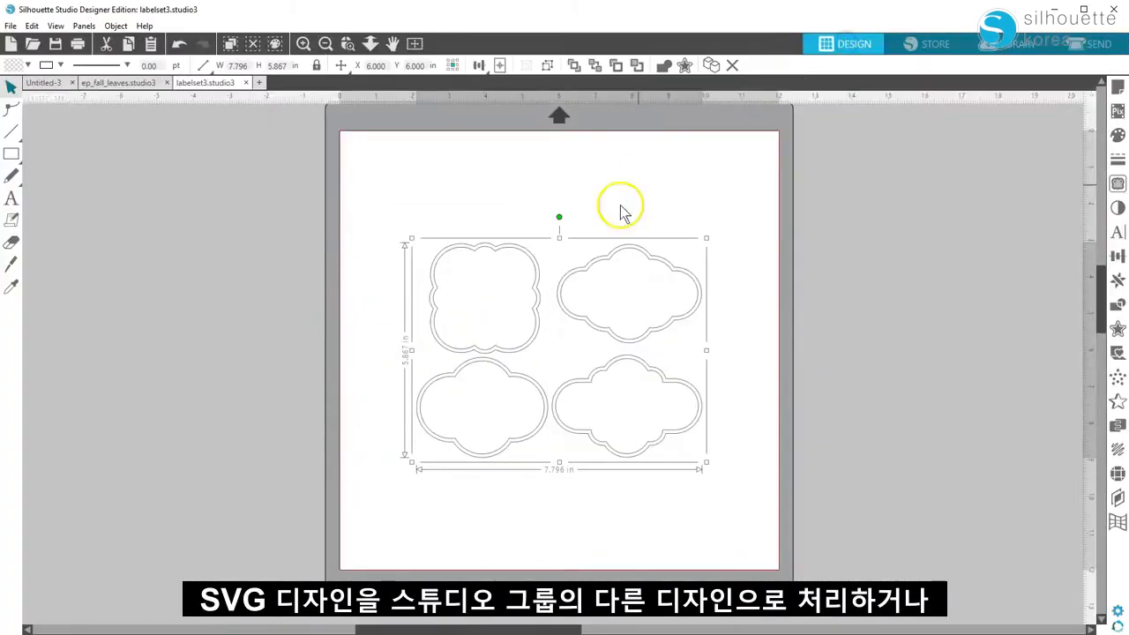
click(547, 67)
click(428, 194)
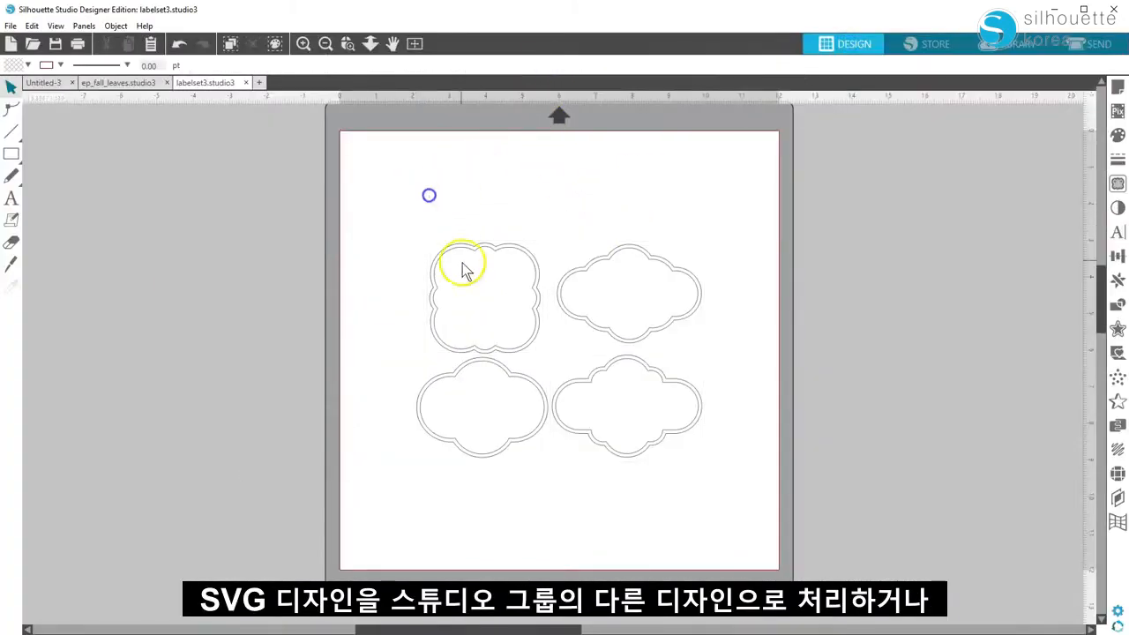
click(448, 252)
click(26, 65)
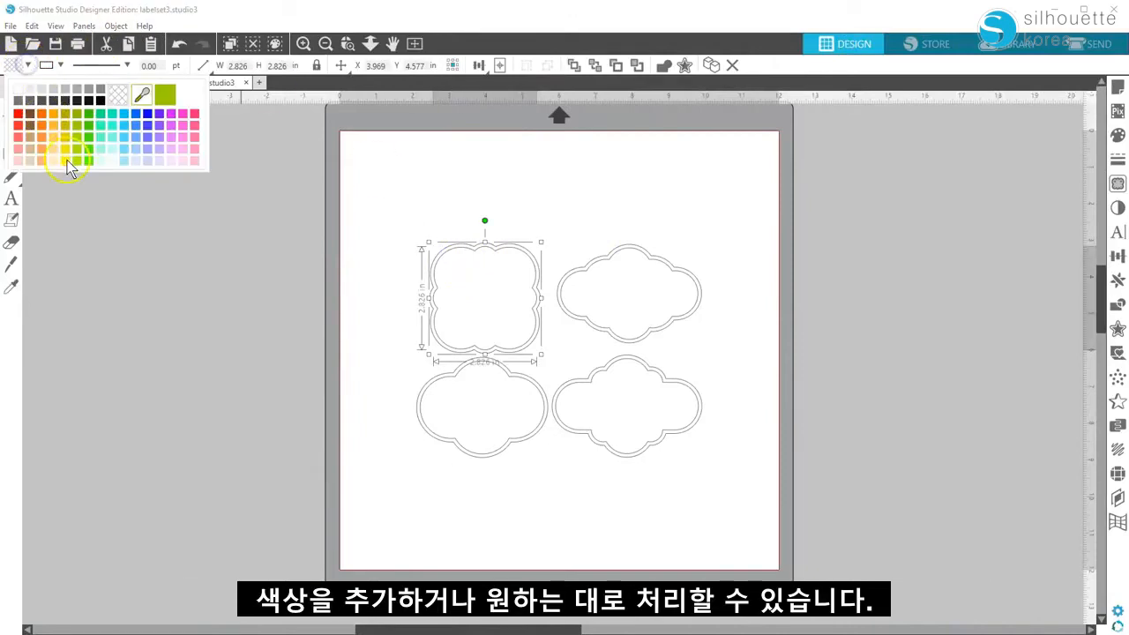
click(72, 163)
- Fill the square label's outer shape with olive green and enlarge the label to about 4.25 in wide
click(27, 65)
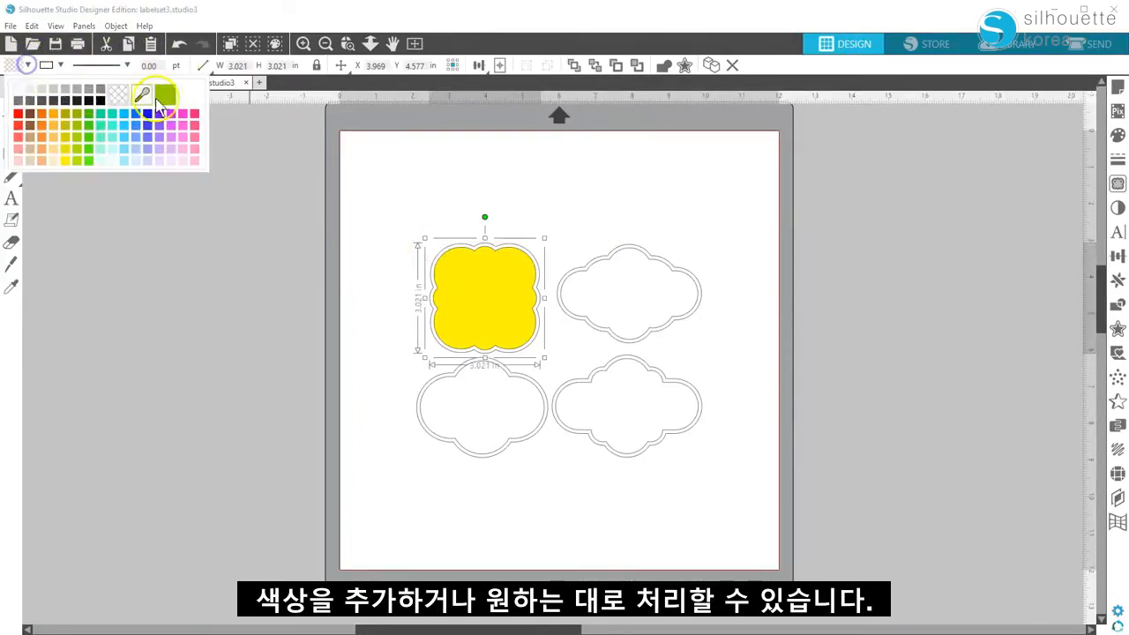
click(160, 97)
drag(438, 234, 390, 184)
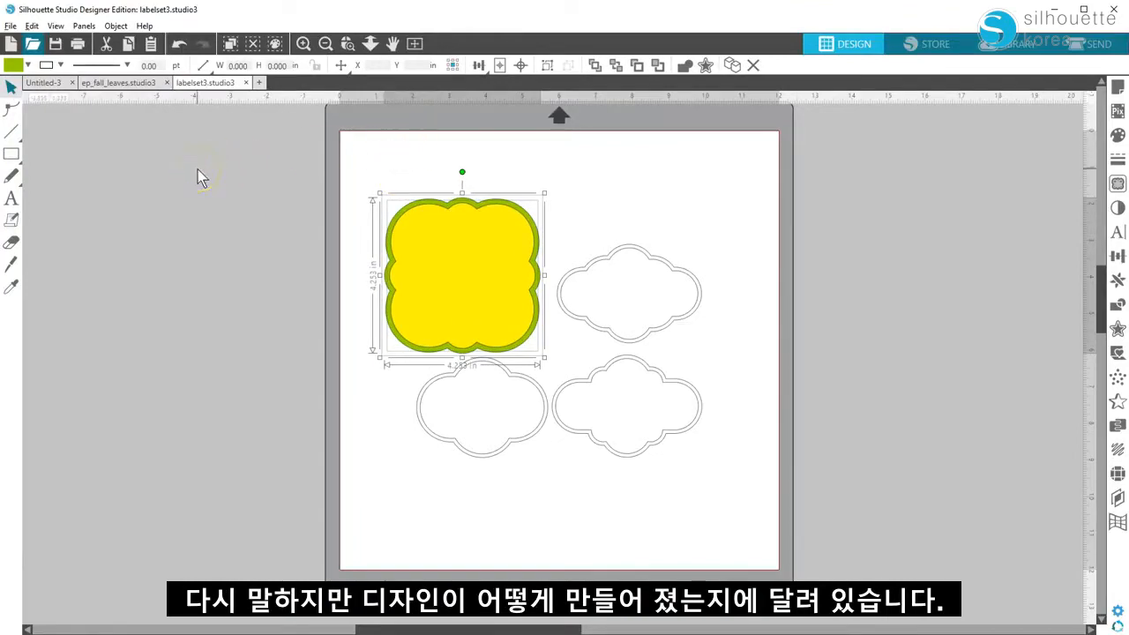
- Import coo_coo_ca_choo_clock_cs.pdf as a grouped vector and enlarge the clock to nearly the full page height
click(33, 45)
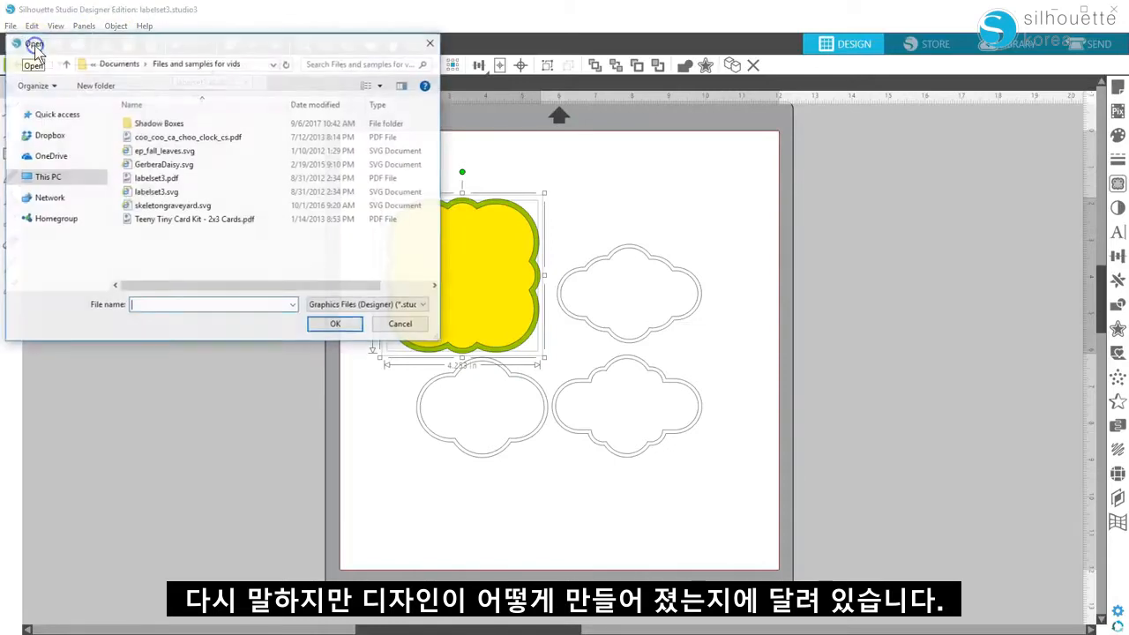
click(199, 139)
double_click(200, 142)
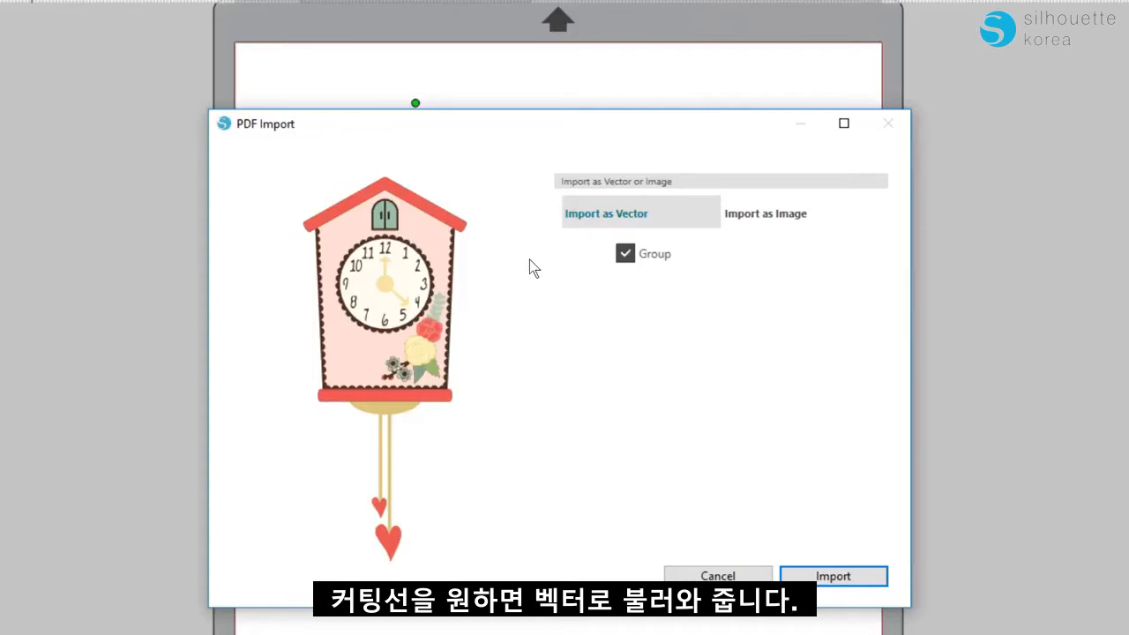
click(797, 574)
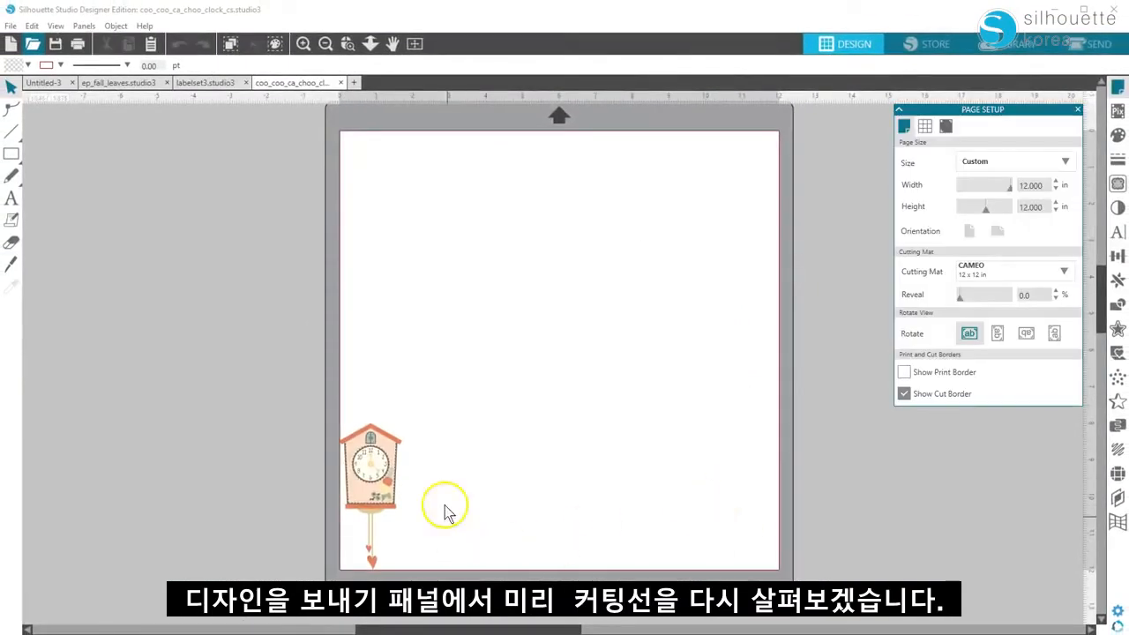
click(380, 473)
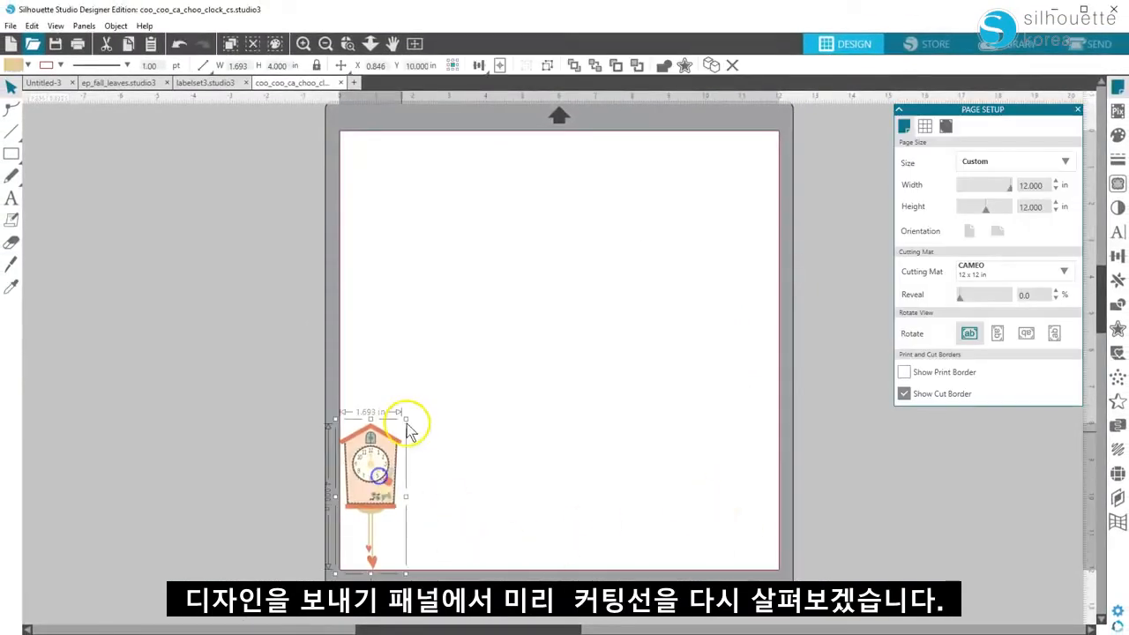
drag(407, 422, 599, 184)
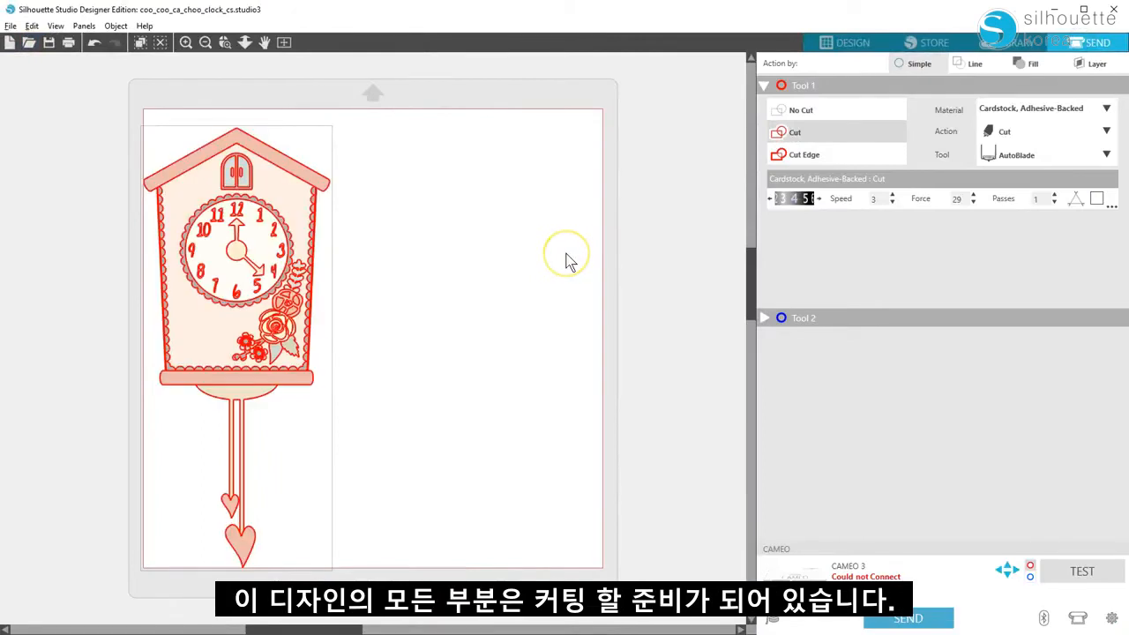
- Move the clock away from the page's left edge in the Send workspace and ungroup its pieces
drag(295, 260, 368, 256)
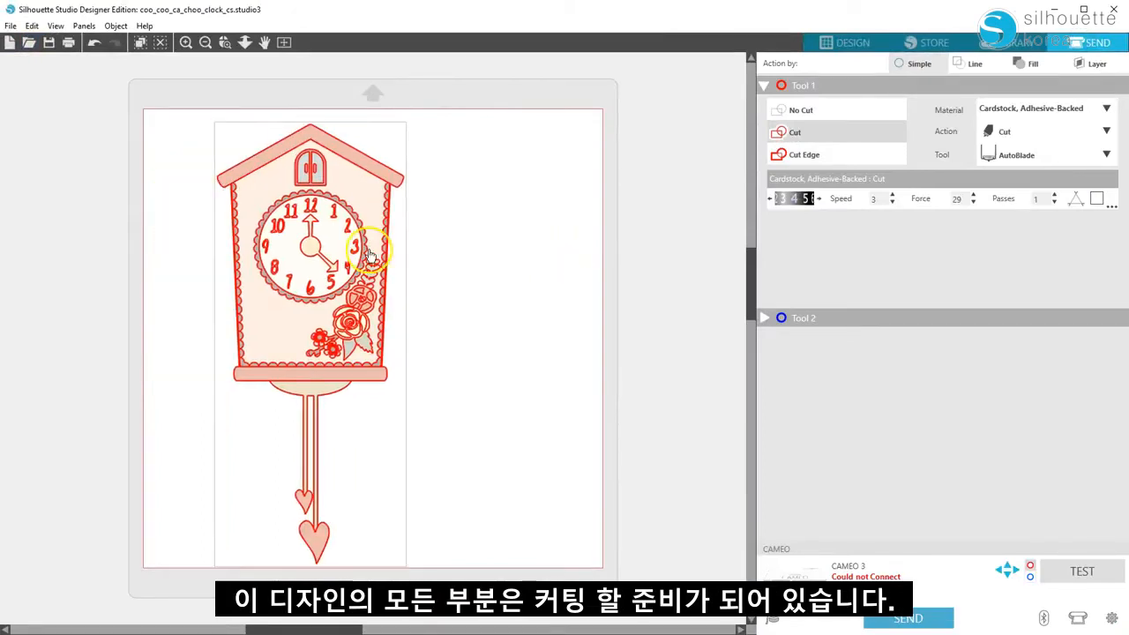
right_click(369, 255)
click(402, 271)
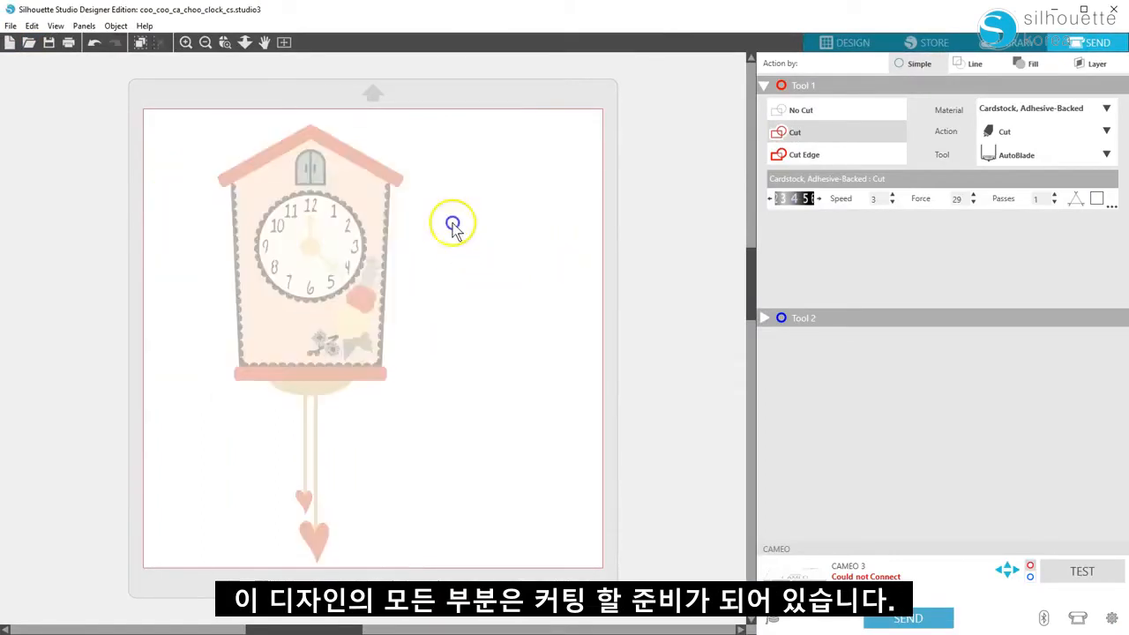
- Try moving the roof and base bar off the clock as separate pieces, and undo both moves
drag(384, 167, 582, 176)
drag(350, 374, 527, 375)
key(ctrl+z)
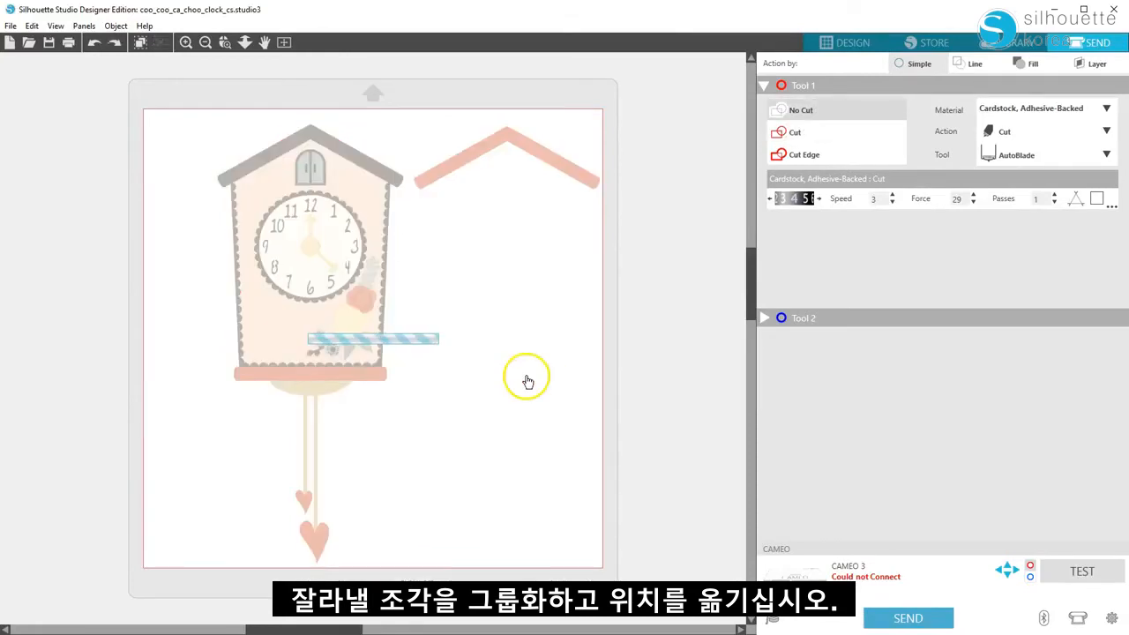
key(ctrl+z)
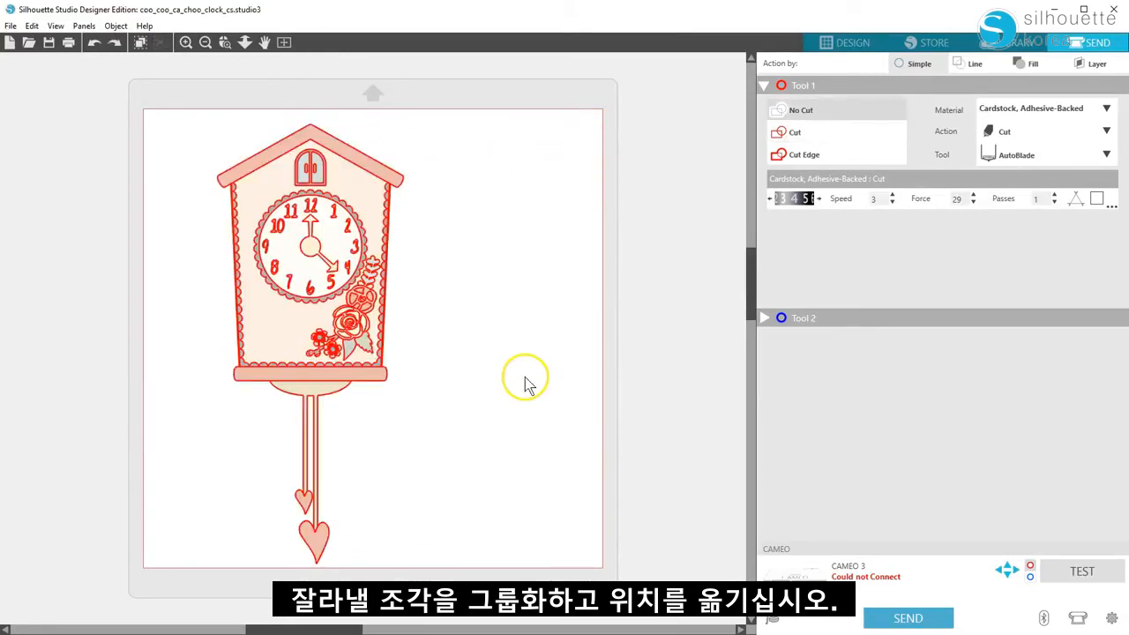
- Select all the clock pieces and apply Cut Edge so that only the outer outline is cut
drag(188, 112, 352, 338)
click(804, 156)
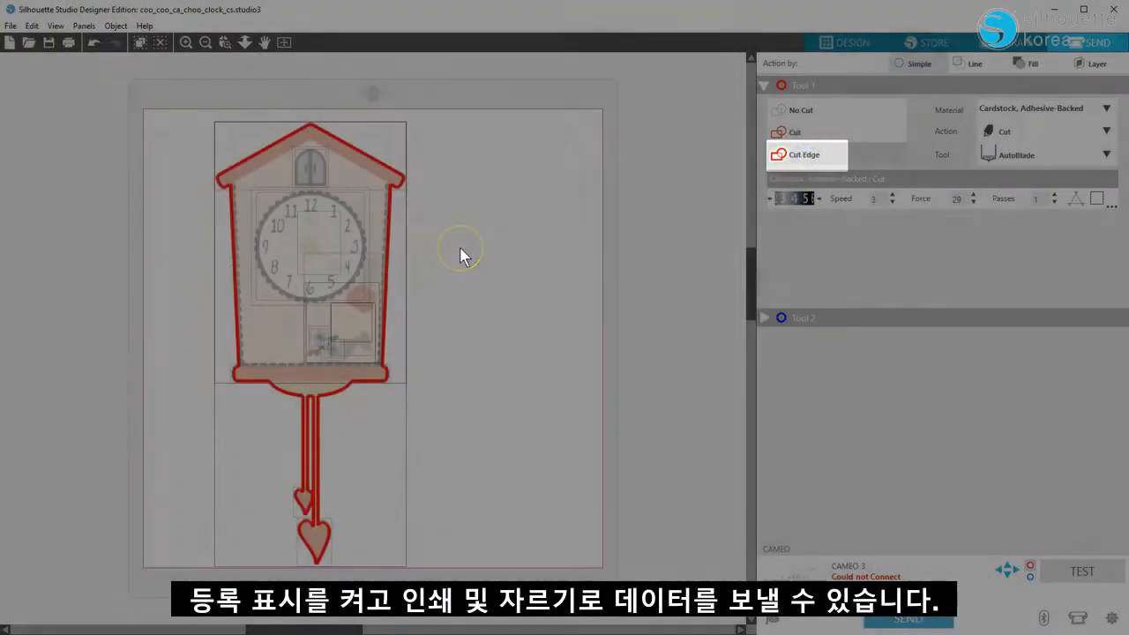
click(460, 255)
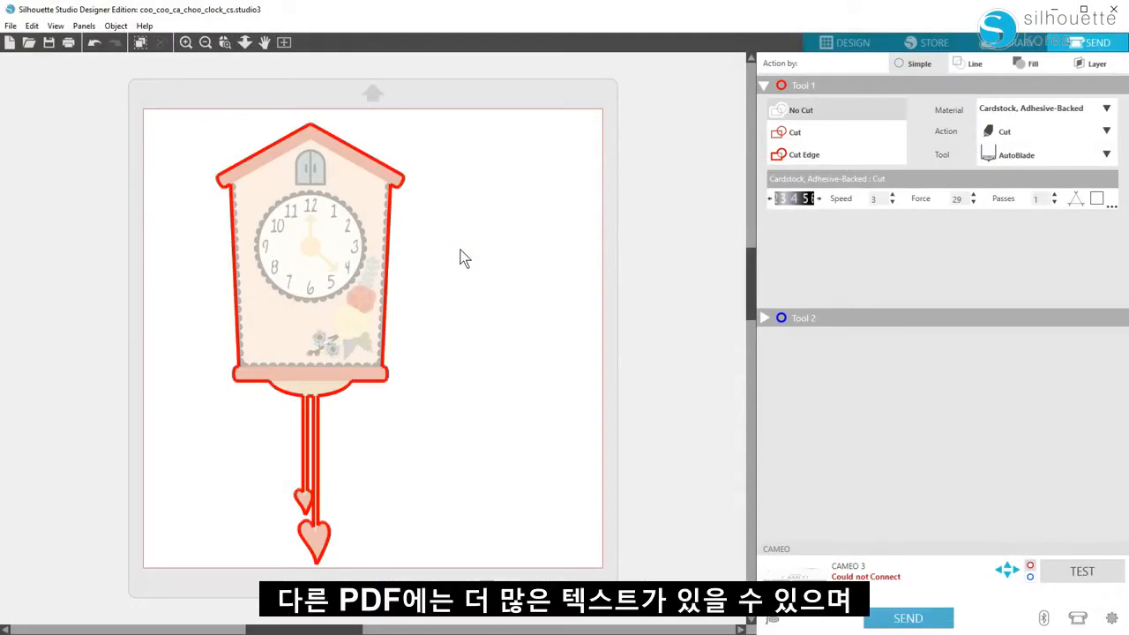
- Return to the Design workspace and import Teeny Tiny Card Kit - 2x3 Cards.pdf
click(829, 39)
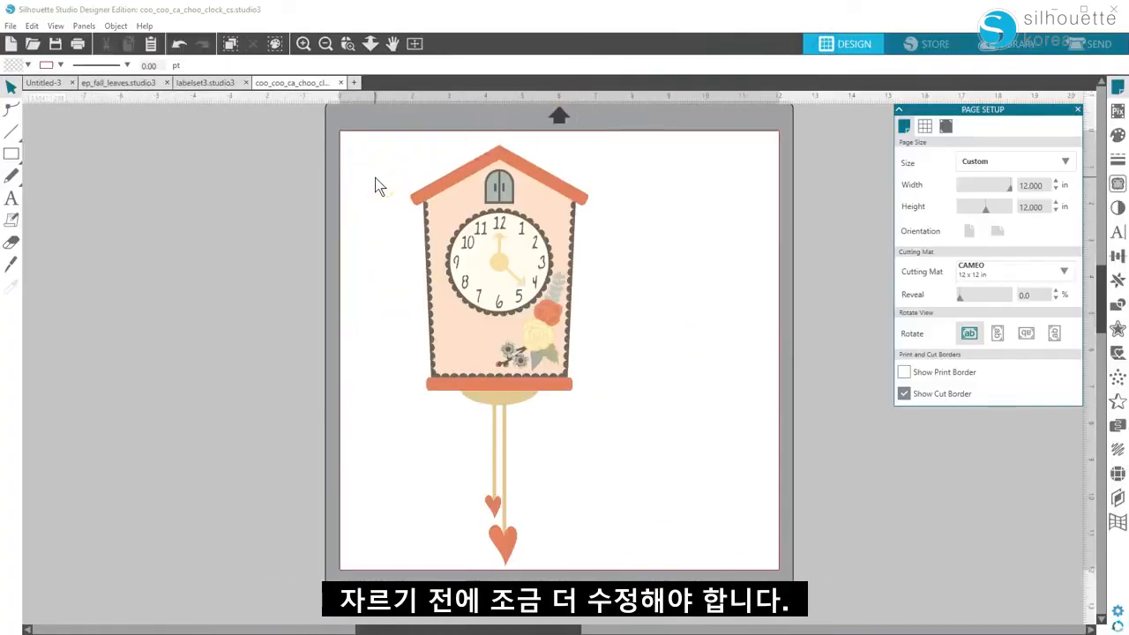
click(32, 45)
double_click(160, 218)
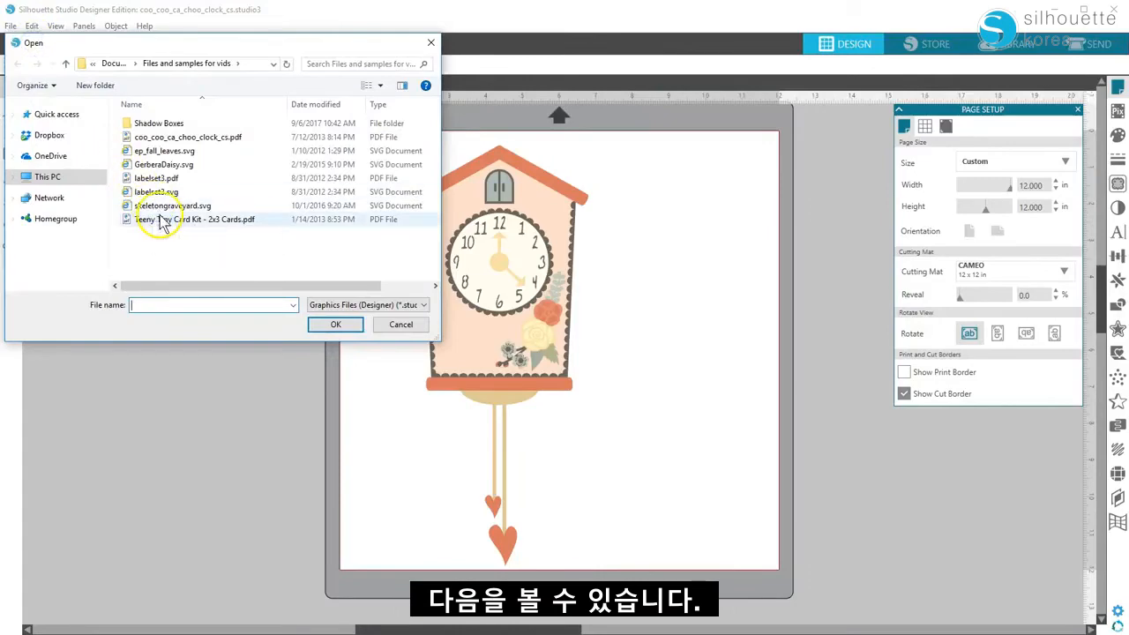
click(722, 515)
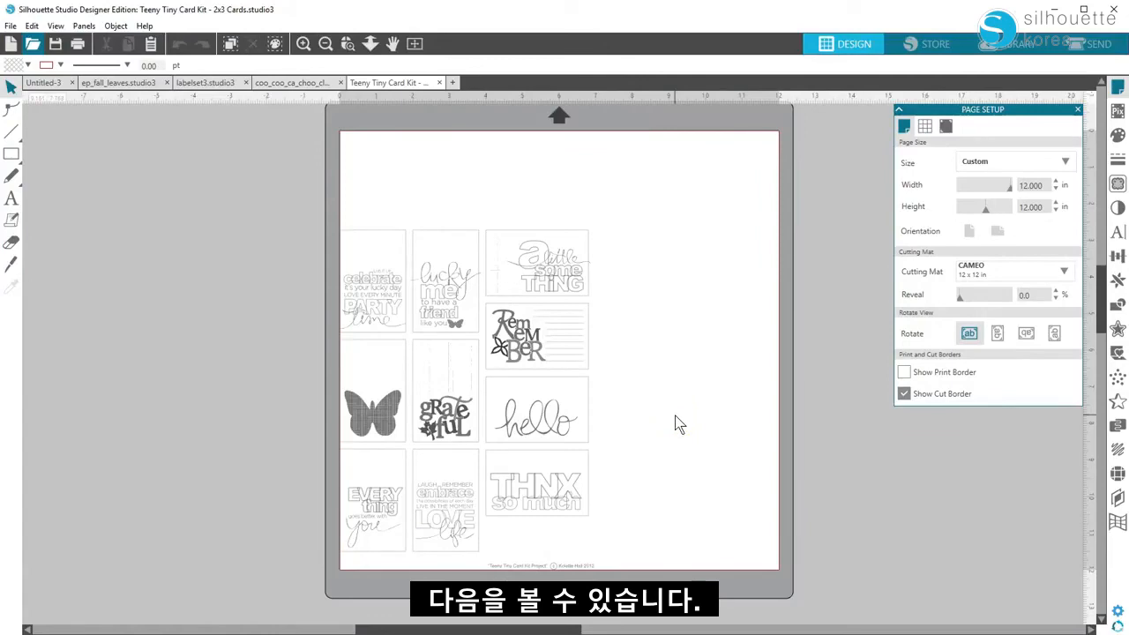
- Move the imported card sheet up and away from the page's left edge, and switch to the Send workspace
click(379, 345)
drag(562, 491, 630, 435)
click(1091, 44)
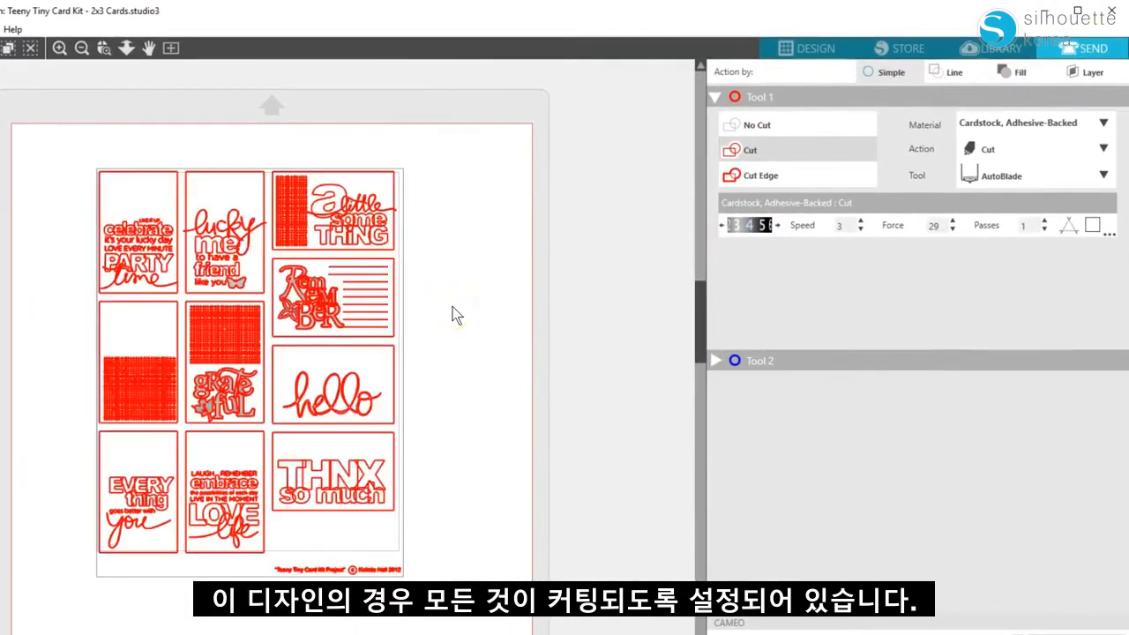
- Set the whole card sheet to No Cut and replace that with Cut Edge to cut only the outer outlines
click(769, 126)
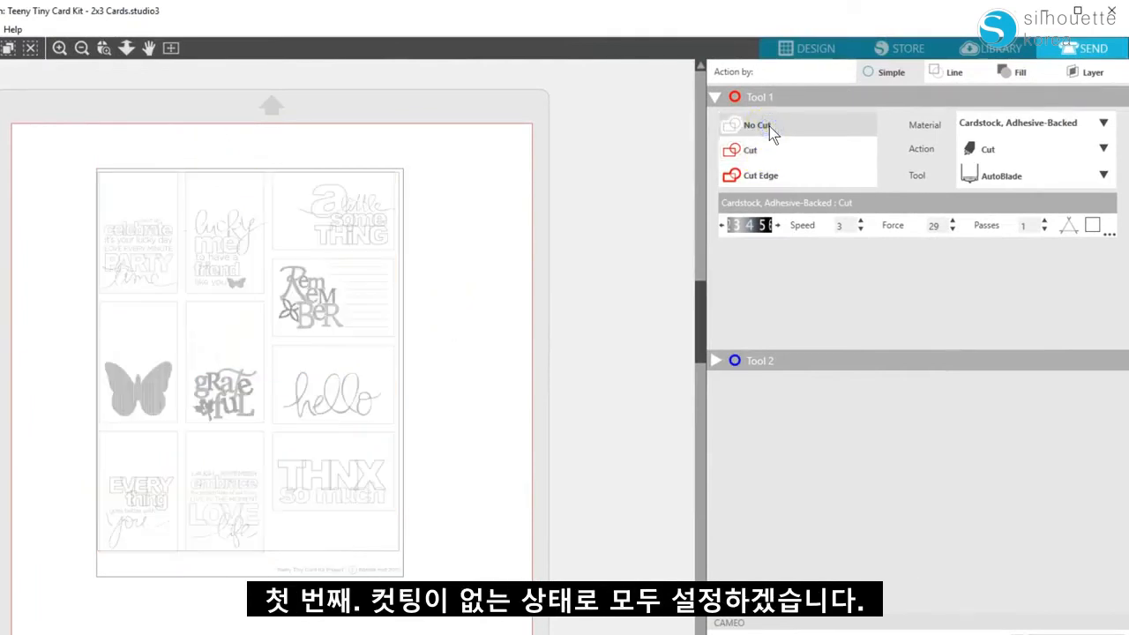
click(496, 179)
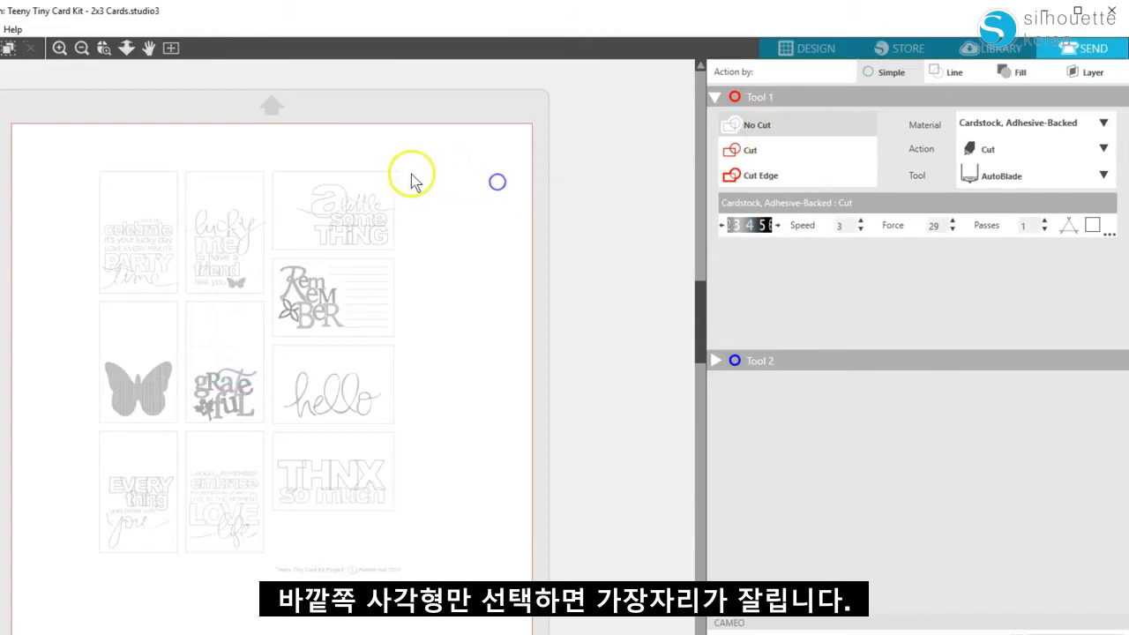
click(758, 174)
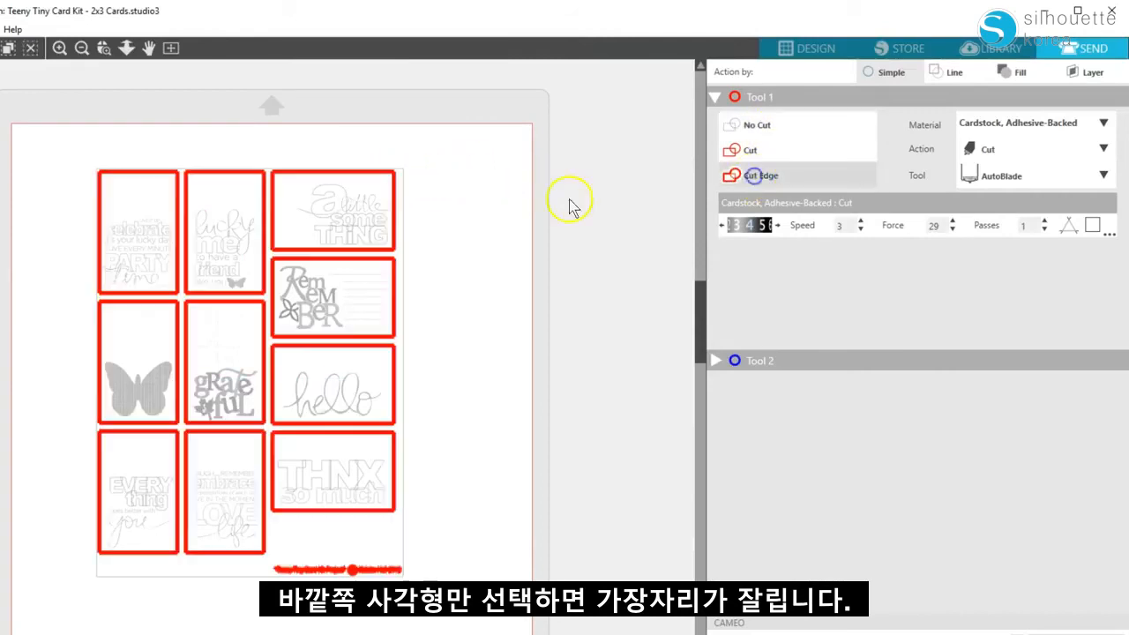
- Ungroup the card sheet and set the small credit text below the cards to No Cut
right_click(402, 269)
click(436, 297)
click(269, 571)
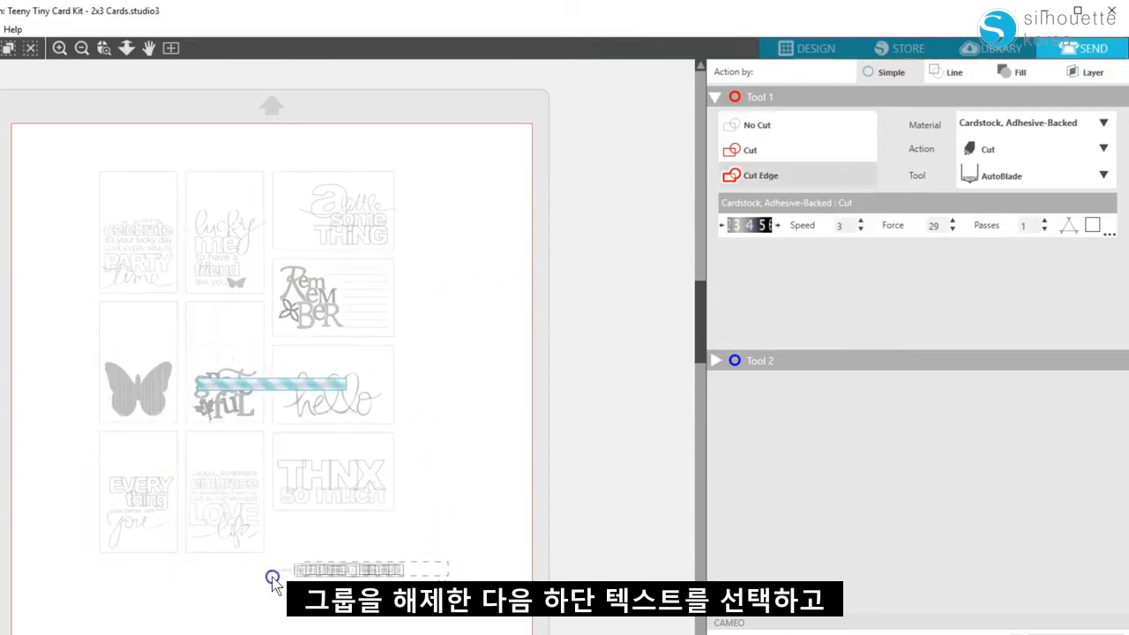
click(764, 125)
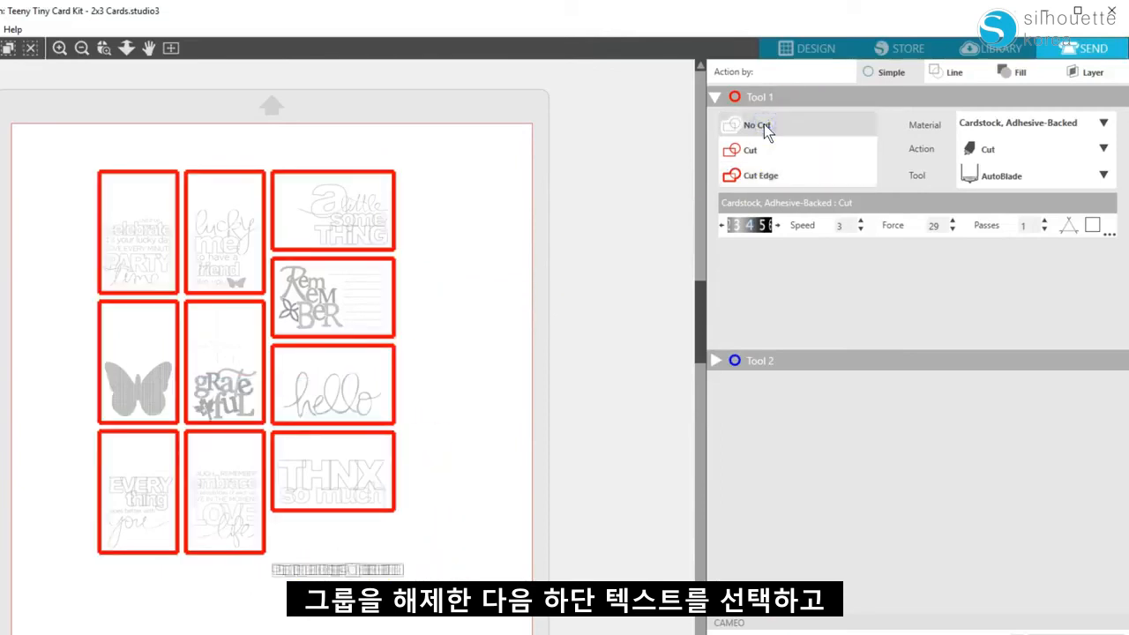
- Return to the Design workspace and open the registration mark settings in Page Setup
click(801, 45)
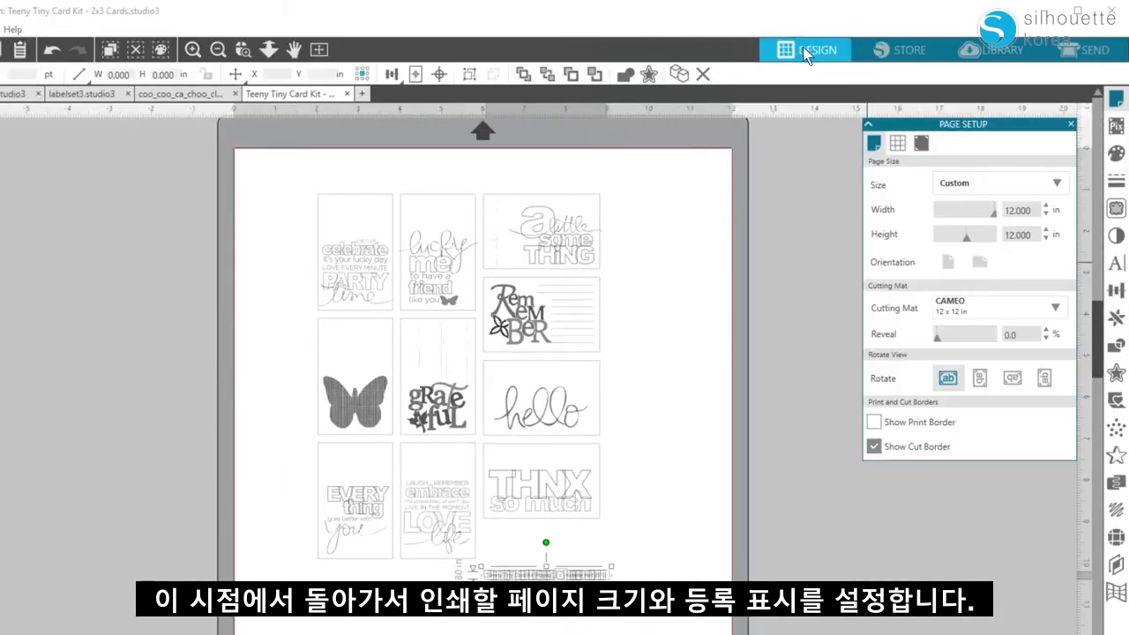
click(909, 146)
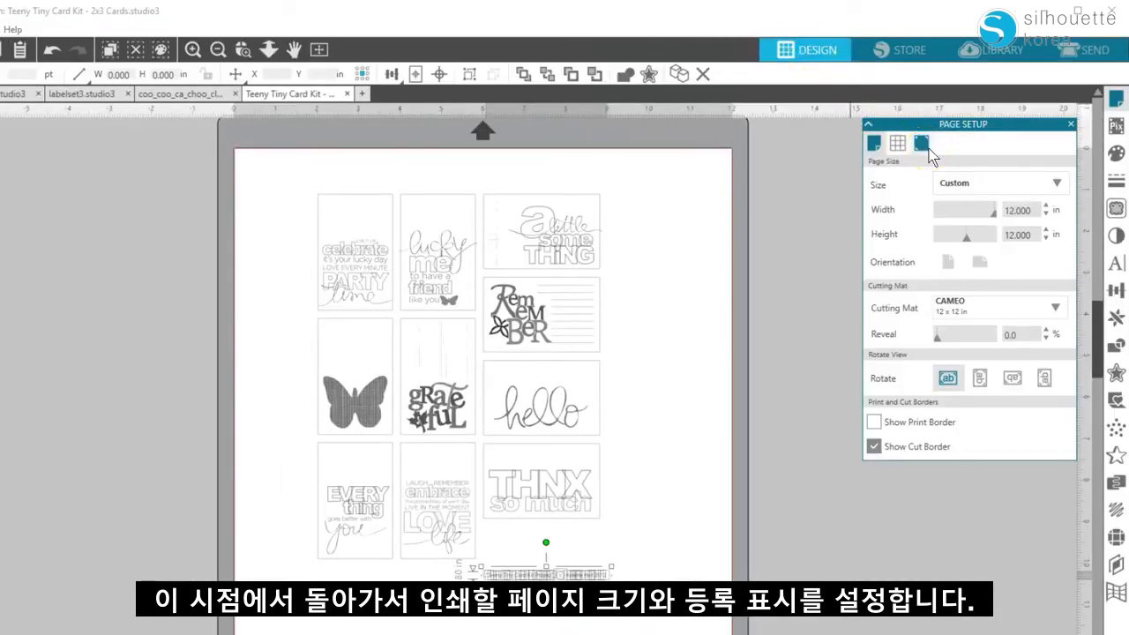